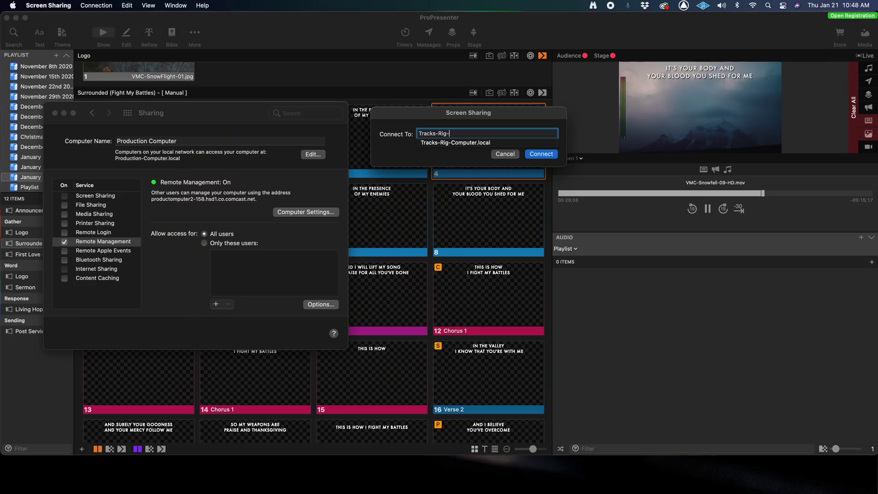
# Step: Connect to Tracks-Rig-Computer.local, then briefly play and stop the remote Live set
pyautogui.write('Computer.local')
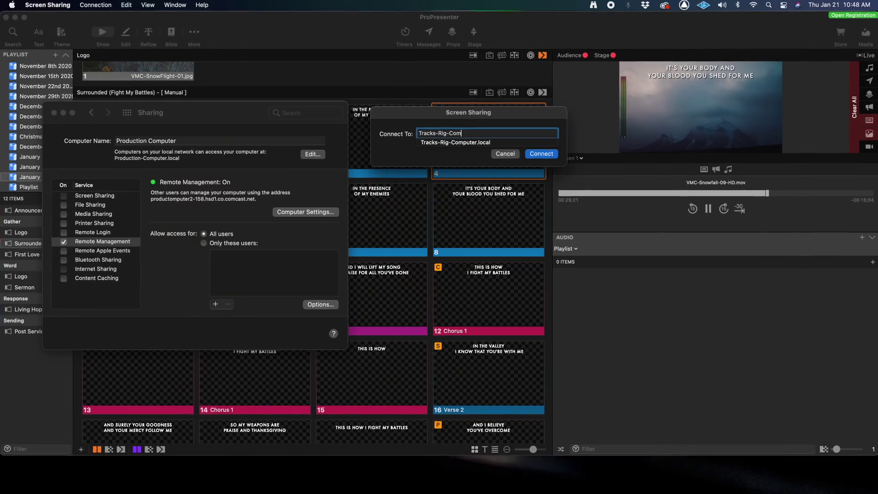
pyautogui.press('Return')
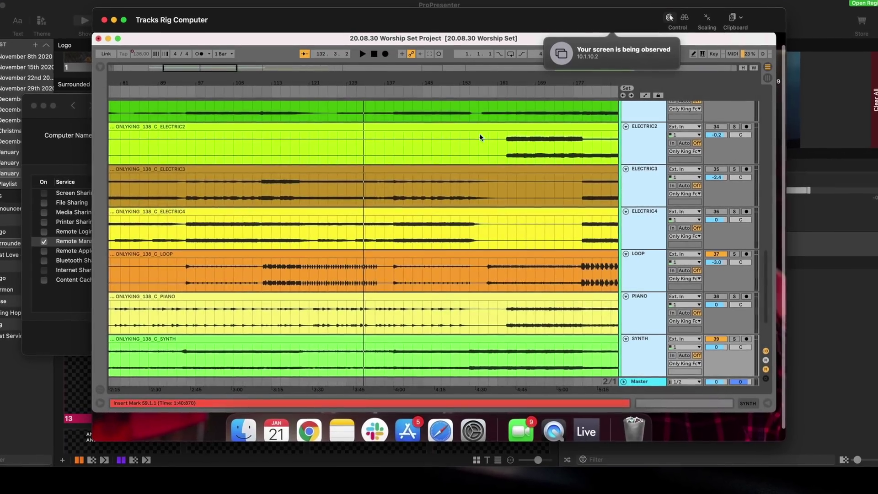
pyautogui.click(402, 91)
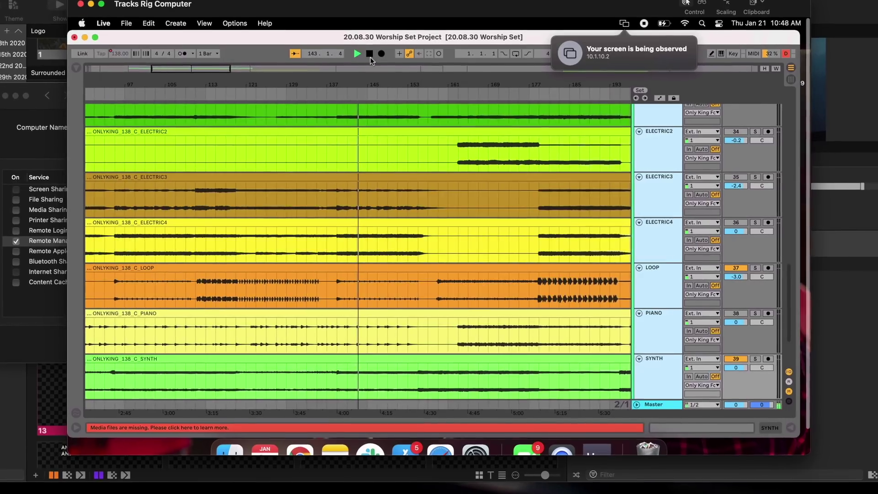
pyautogui.click(371, 46)
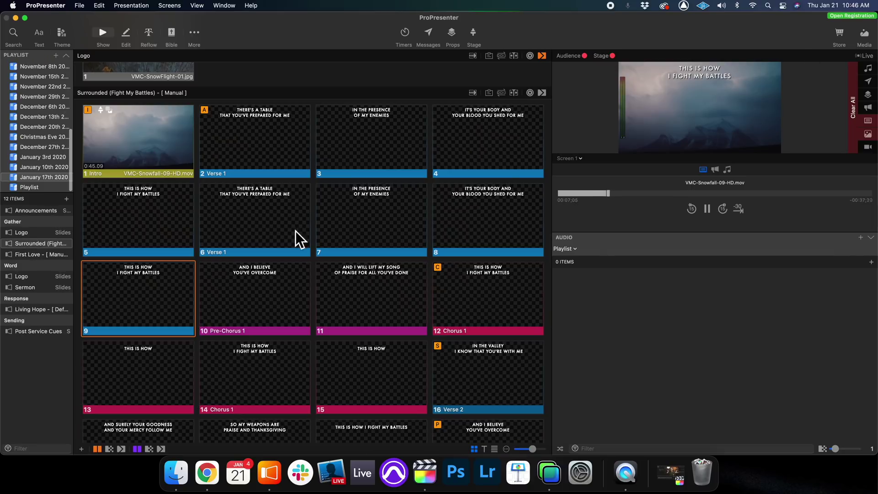
# Step: Send Surrounded slides 10, 11, 12, 16, 6, 2 and finally 4 to the Audience output
pyautogui.click(235, 275)
pyautogui.click(363, 292)
pyautogui.click(487, 295)
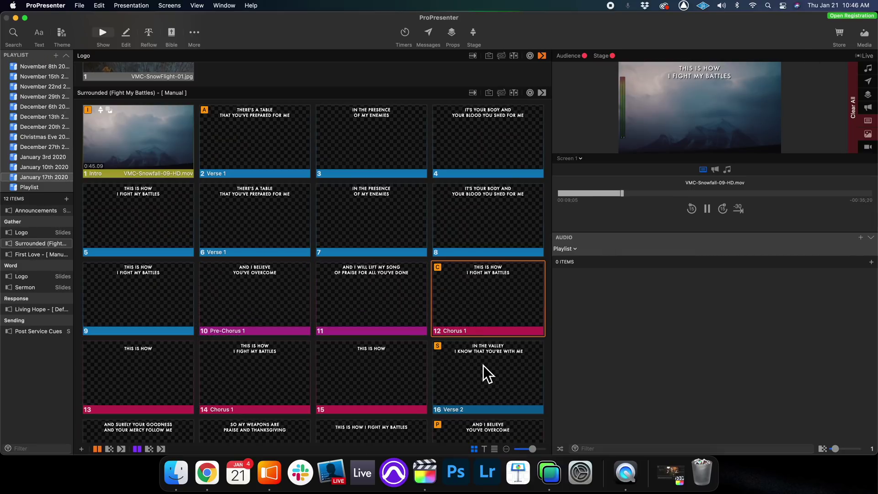
pyautogui.click(483, 366)
pyautogui.click(273, 194)
pyautogui.click(262, 149)
pyautogui.click(491, 160)
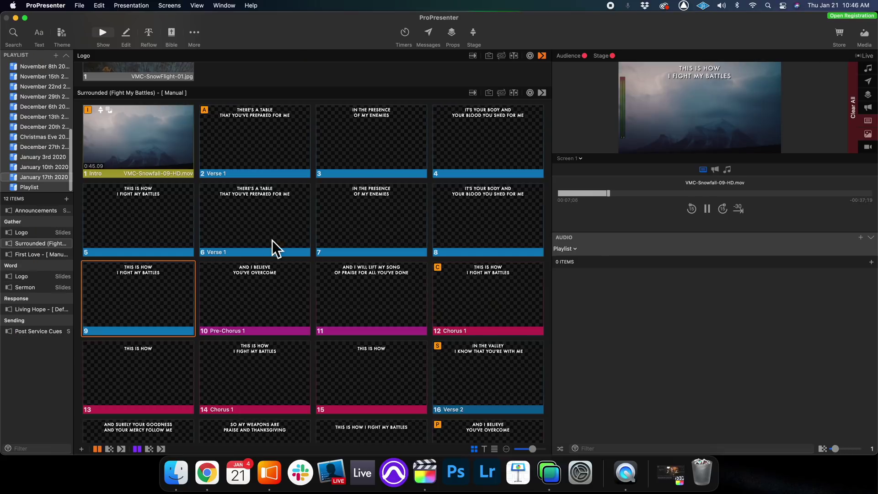
# Step: Send slides 10, 11, 12, 16, 6, 2 and 4 live again, then stop Live playback with Space
pyautogui.click(235, 274)
pyautogui.click(362, 291)
pyautogui.click(486, 295)
pyautogui.click(482, 365)
pyautogui.click(273, 194)
pyautogui.click(263, 149)
pyautogui.click(491, 160)
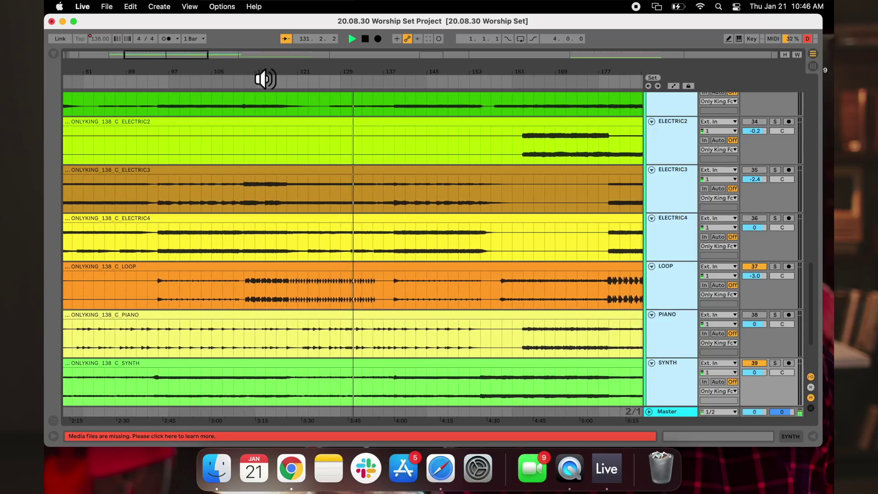
pyautogui.press('space')
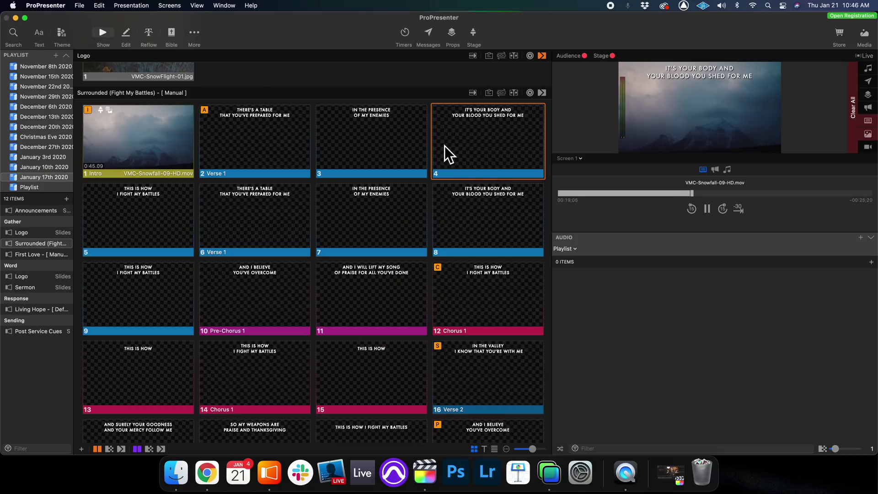
# Step: In Sharing, name this Mac 'Production Computer', enable Remote Management and bring up Computer Settings
pyautogui.click(581, 472)
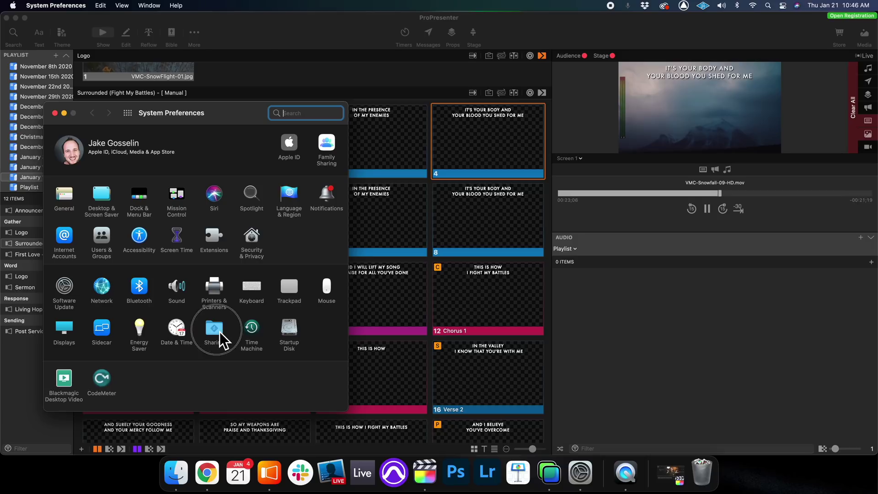
pyautogui.click(219, 331)
pyautogui.write('Production Compute')
pyautogui.press('Return')
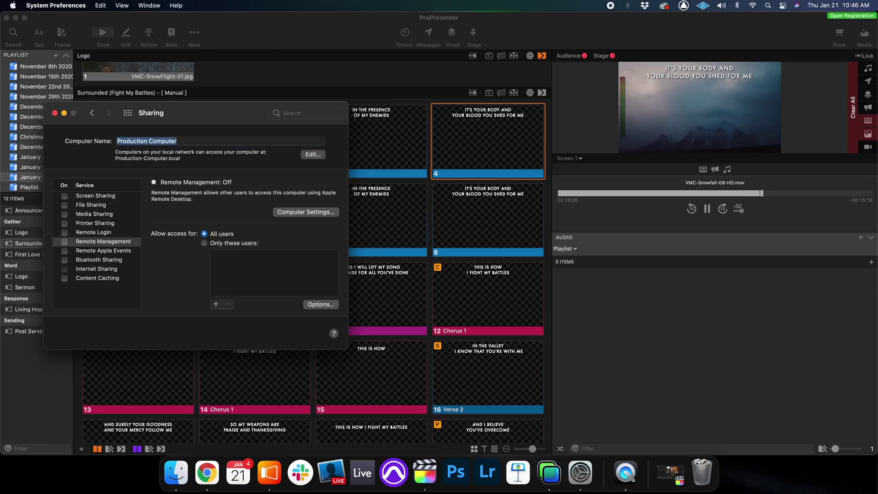
pyautogui.click(65, 242)
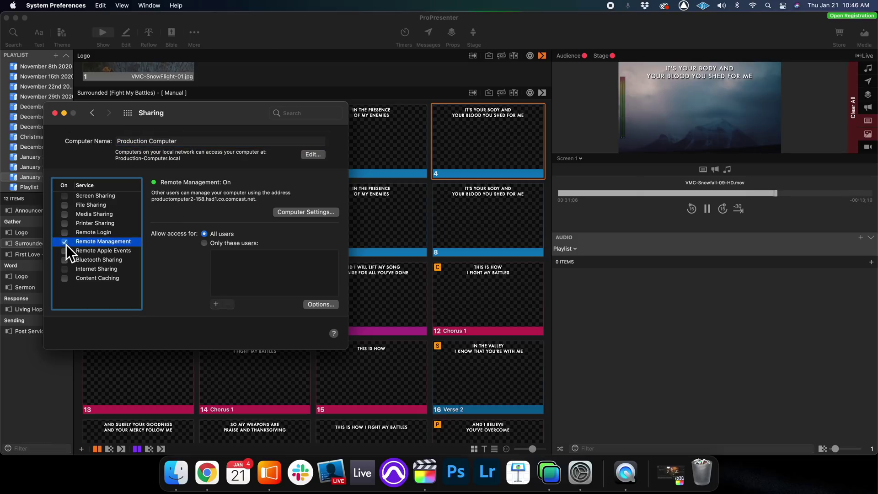
pyautogui.click(316, 216)
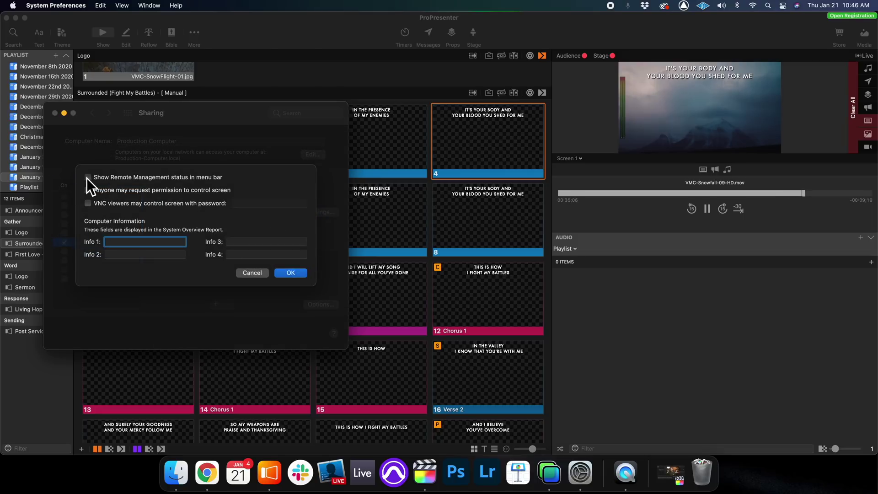
# Step: Confirm the Computer Settings sheet with OK to return to the Sharing pane
pyautogui.click(293, 275)
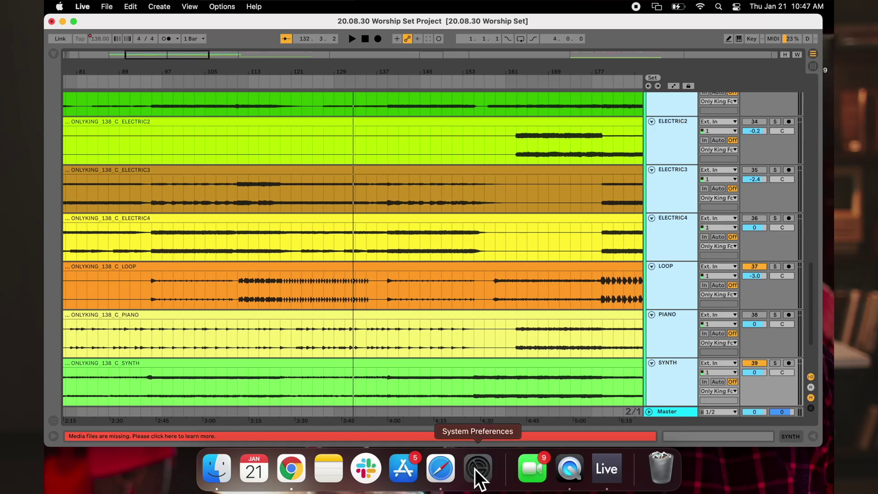
# Step: On the tracks rig, rename the Mac Tracks Rig Computer and enable Remote Management with menu-bar status
pyautogui.click(474, 469)
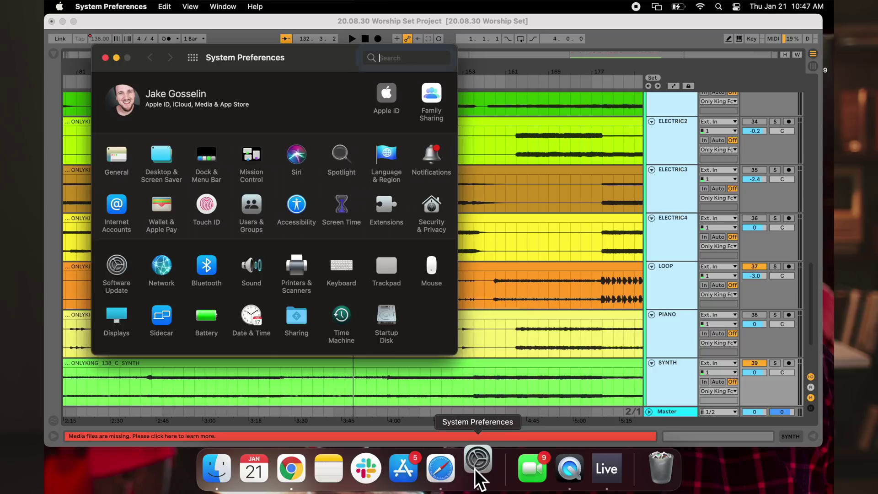
pyautogui.click(302, 329)
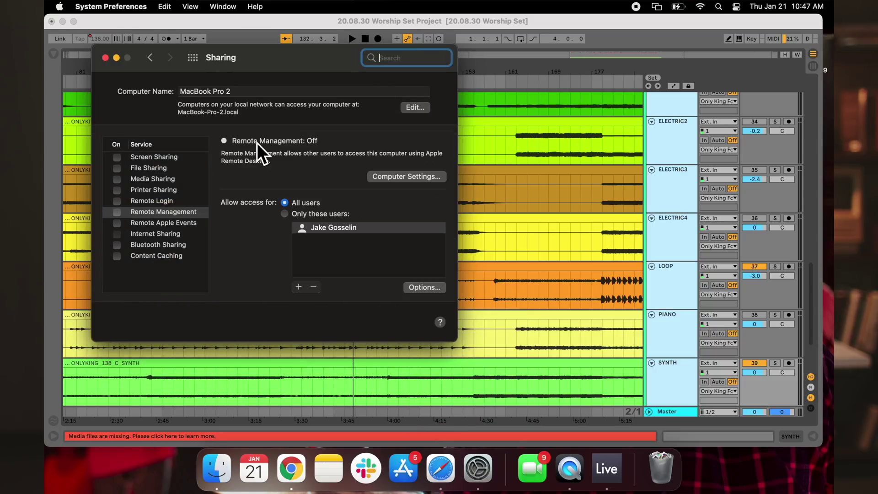
pyautogui.click(246, 92)
pyautogui.write('Tracks Rig Computer')
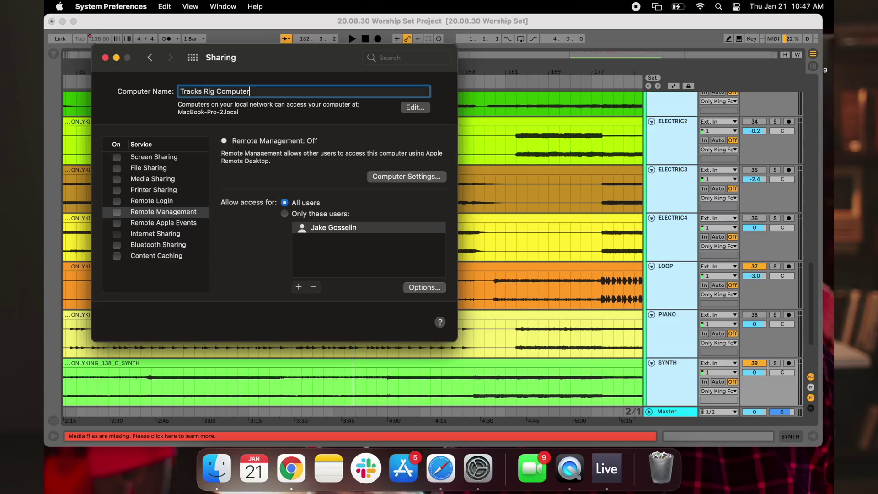
pyautogui.click(117, 212)
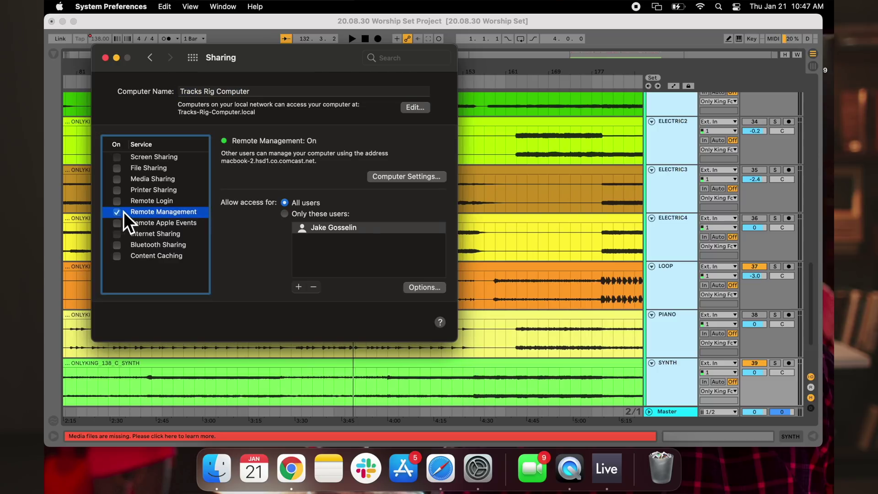
pyautogui.click(382, 176)
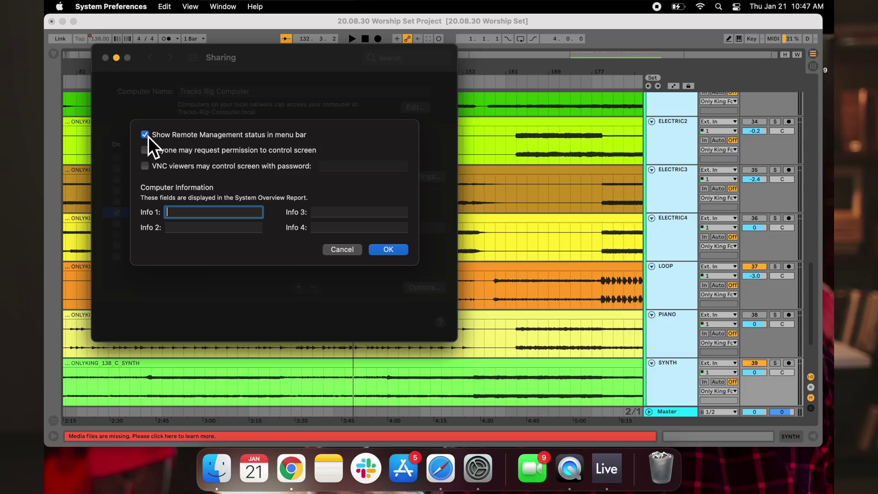
pyautogui.click(395, 250)
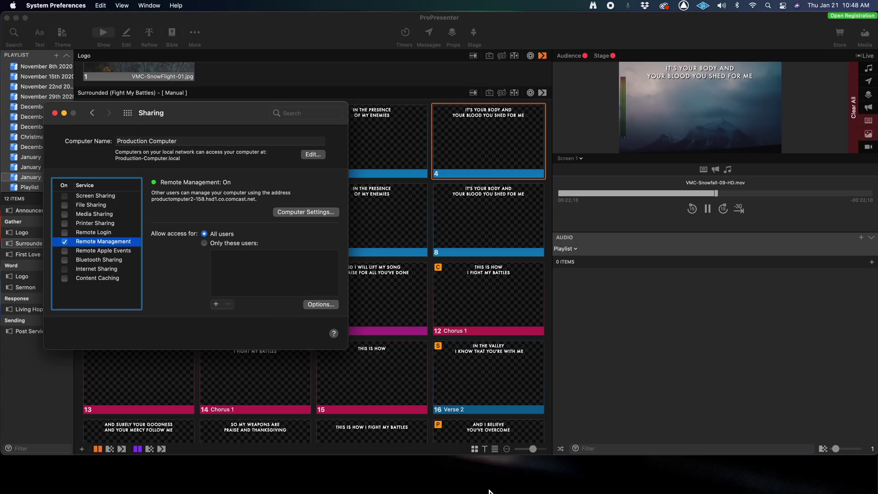
# Step: Launch Screen Sharing from the Dock and shift its connection dialog to the right
pyautogui.click(550, 490)
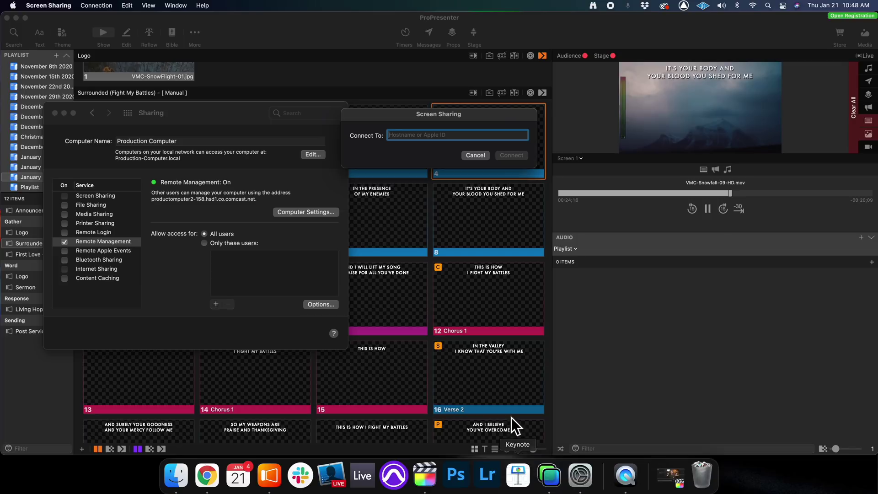
pyautogui.moveTo(419, 119); pyautogui.dragTo(595, 120)
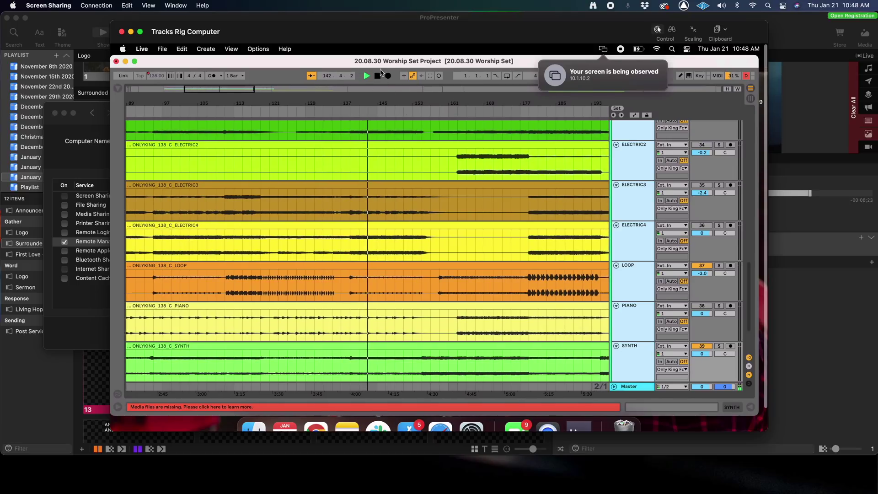
# Step: Stop and scroll the remote Live set, then drag the remote screen aside to reveal ProPresenter
pyautogui.click(378, 74)
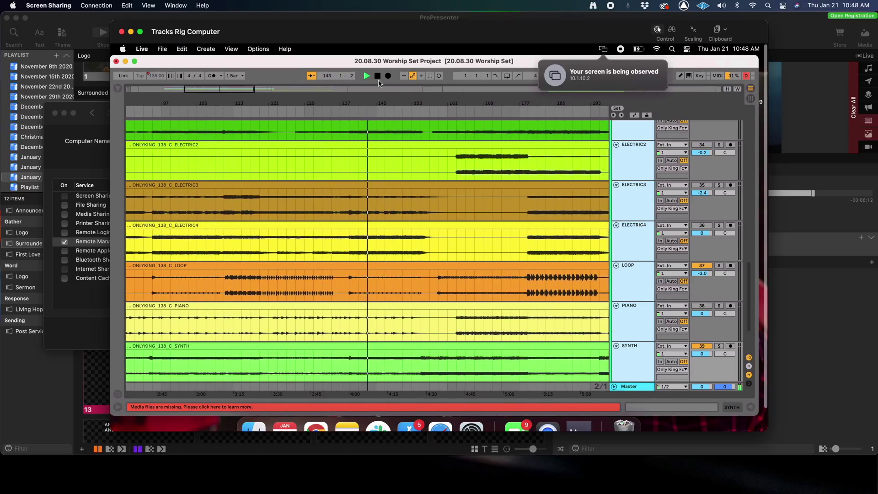
pyautogui.click(700, 146)
pyautogui.click(700, 146)
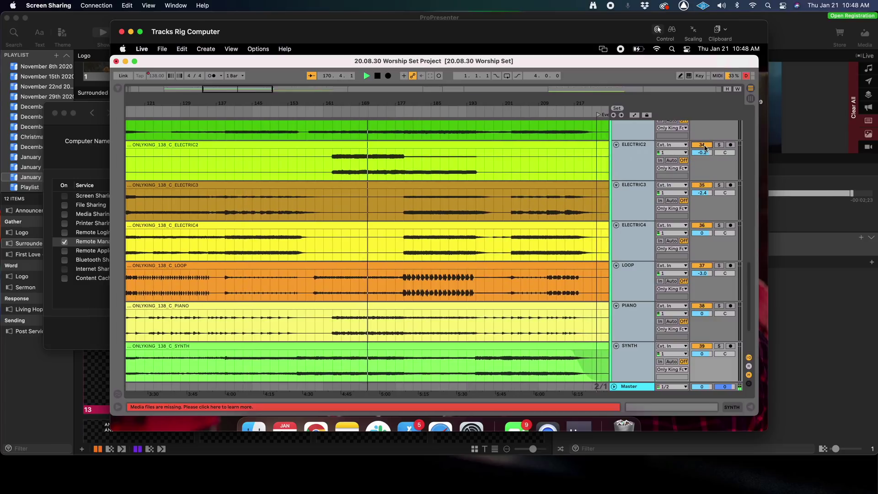
pyautogui.scroll(-2, 458, 220)
pyautogui.scroll(10, 402, 249)
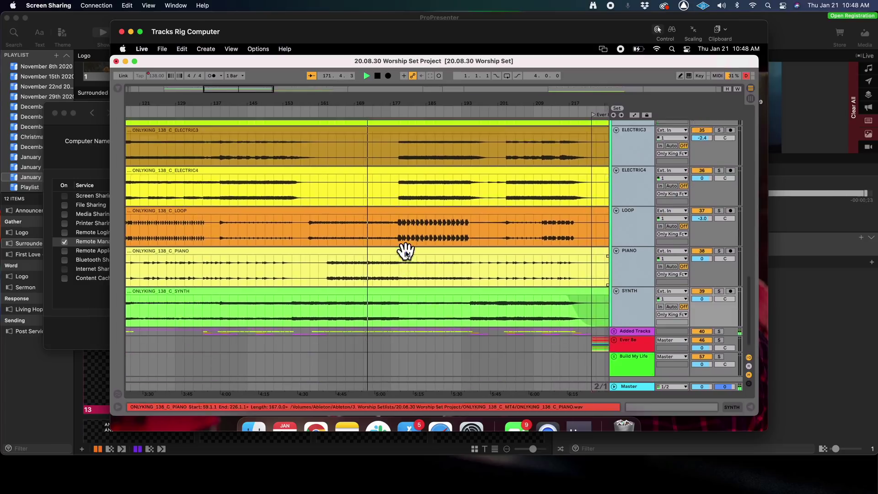
pyautogui.scroll(-6, 407, 256)
pyautogui.scroll(8, 407, 257)
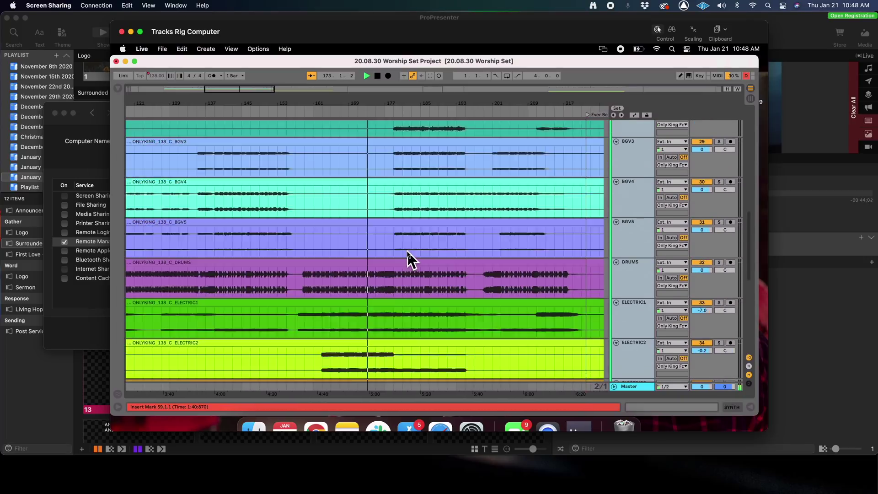
pyautogui.moveTo(315, 33); pyautogui.dragTo(7, 120)
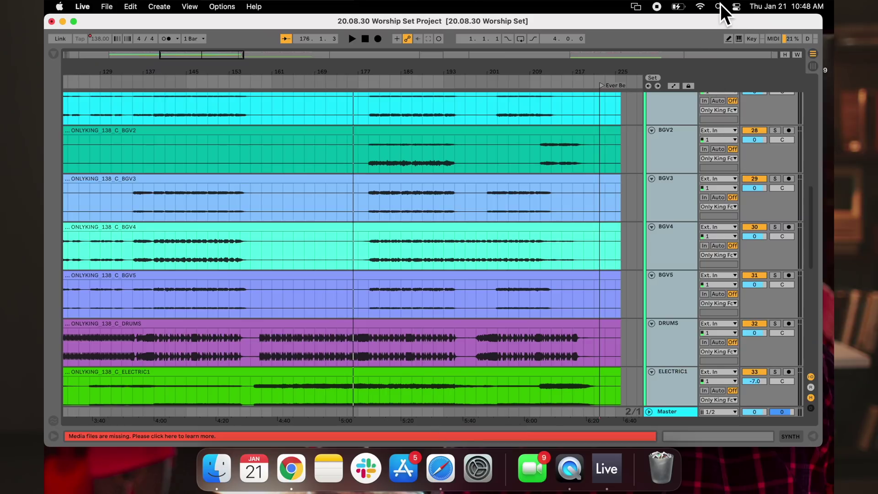
pyautogui.click(719, 6)
# Step: Launch Screen Sharing via Spotlight 'screen' and connect to Production-Computer.local
pyautogui.write('screen')
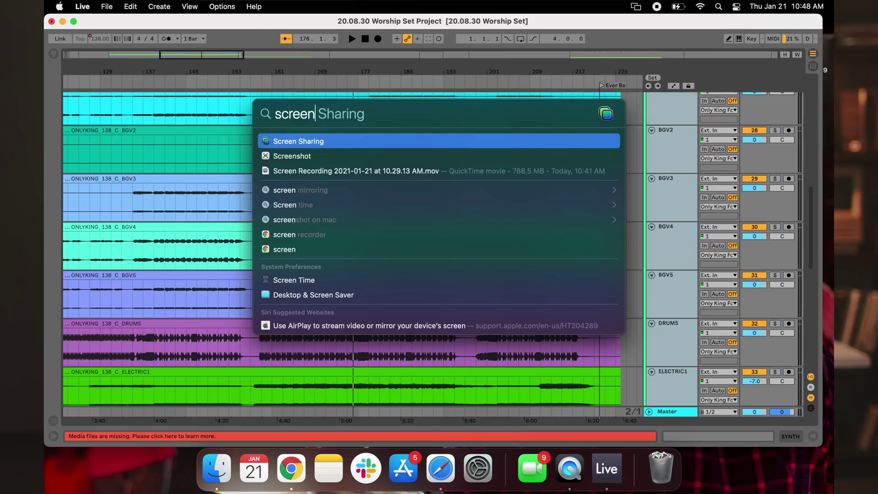
pyautogui.press('Return')
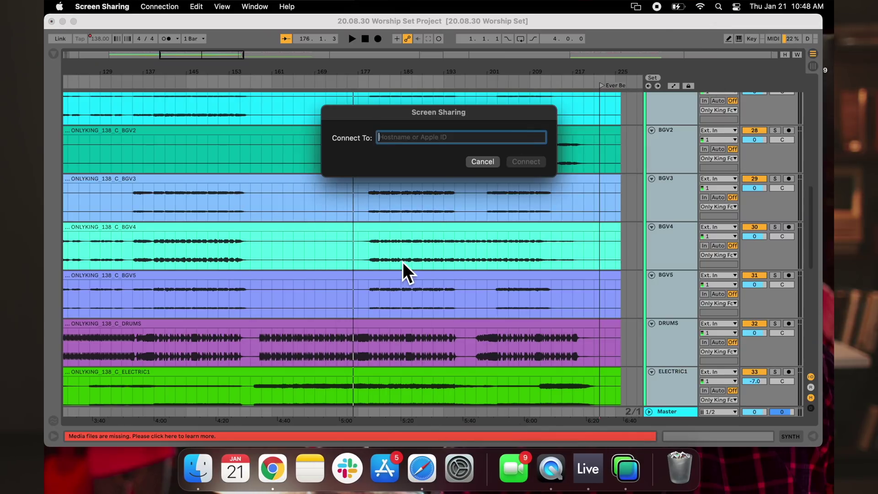
pyautogui.write('Production')
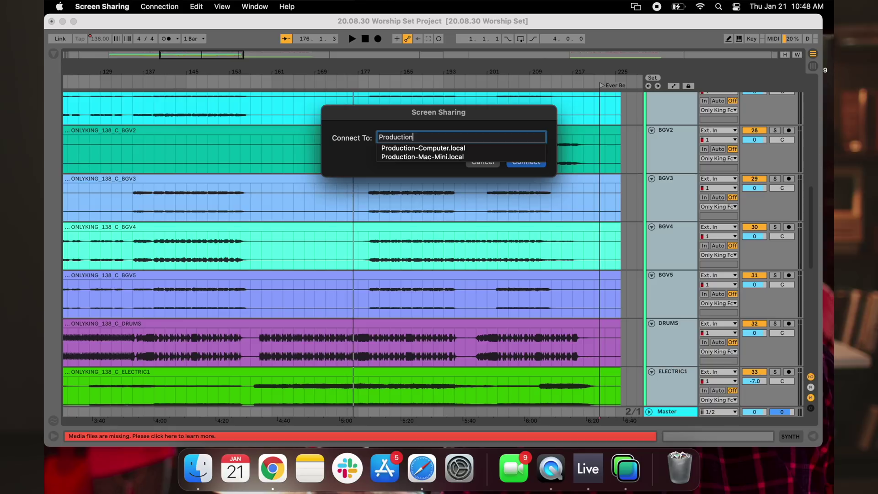
pyautogui.write('-Computer.loc')
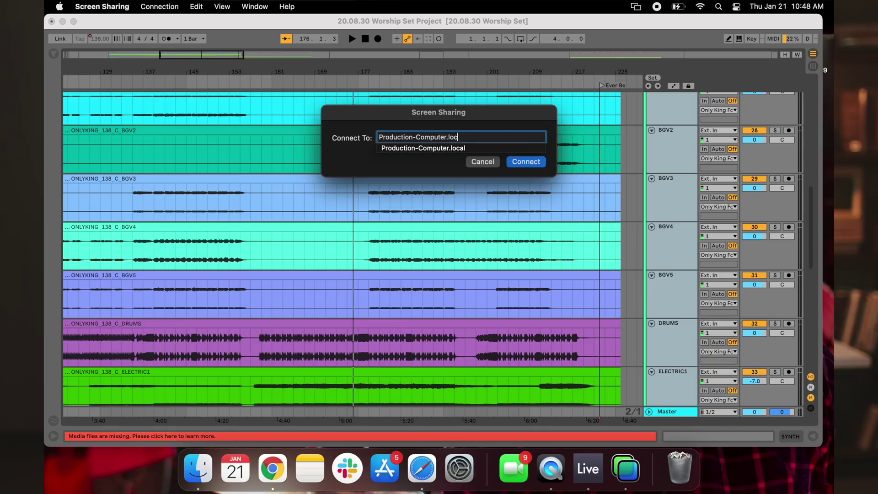
pyautogui.write('al')
pyautogui.press('Return')
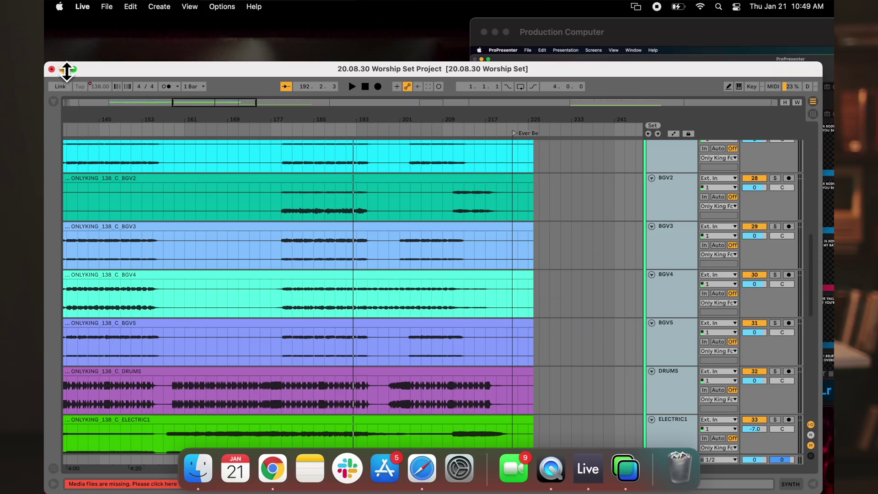
# Step: Minimize Live, move the Production Computer window and its ProPresenter left, then drop the Song Book file onto its desktop
pyautogui.click(63, 68)
pyautogui.click(630, 31)
pyautogui.moveTo(630, 31); pyautogui.dragTo(201, 21)
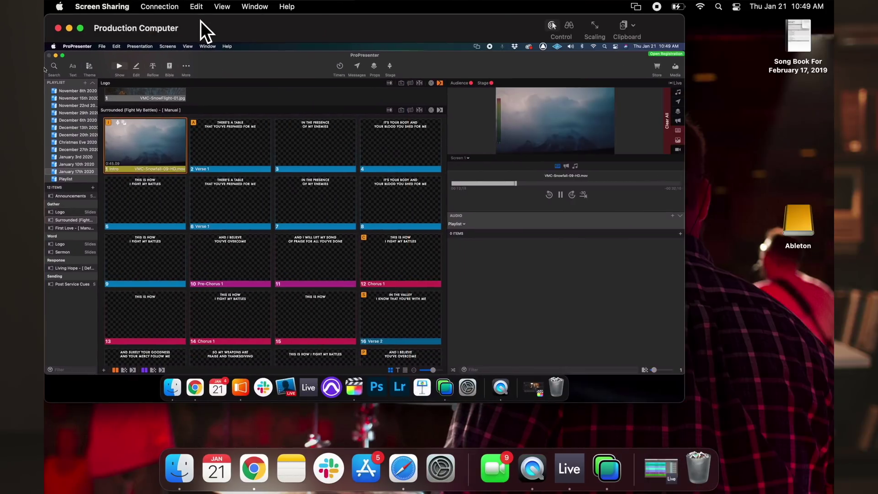
pyautogui.moveTo(293, 60); pyautogui.dragTo(180, 60)
pyautogui.moveTo(804, 39); pyautogui.dragTo(630, 180)
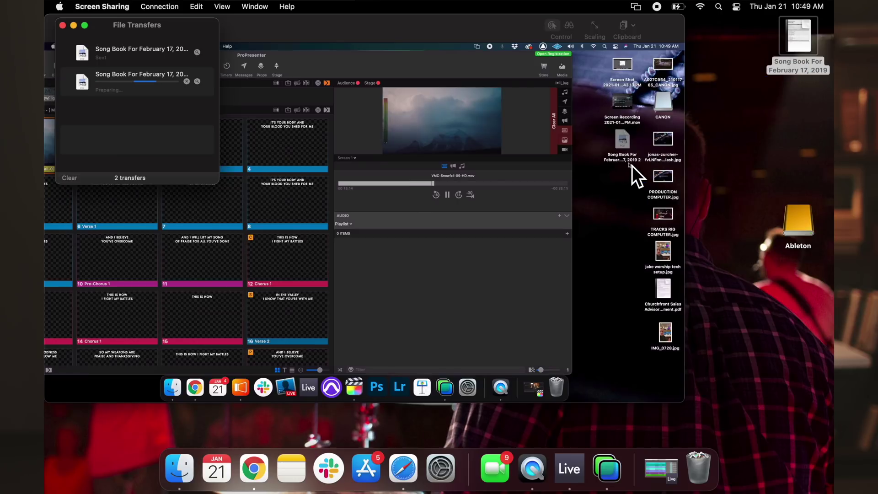